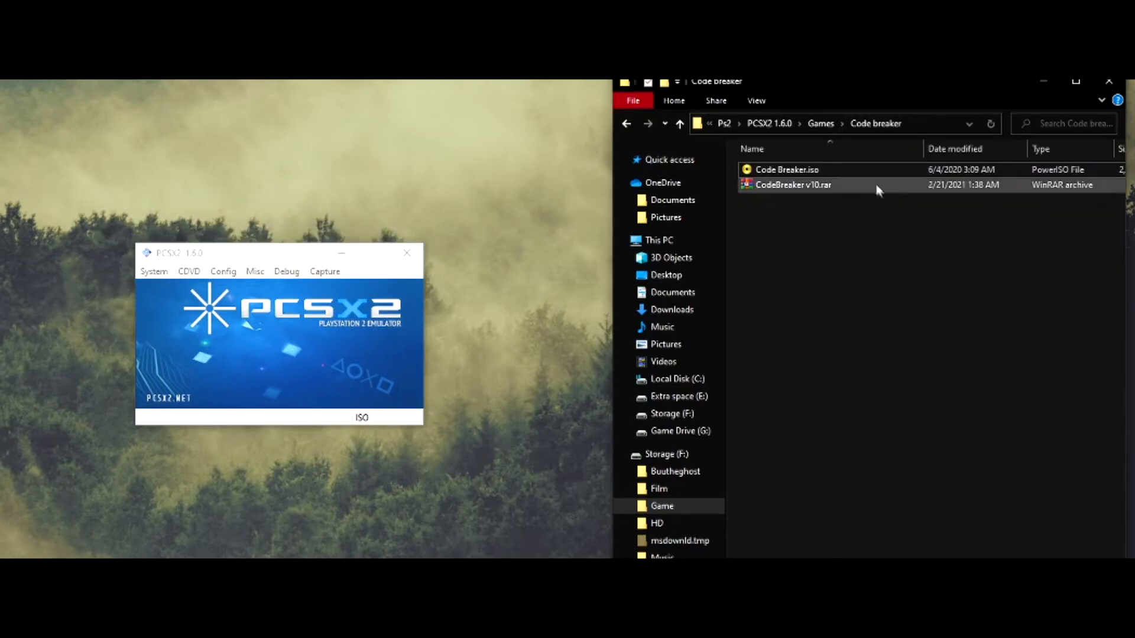
# - Drag Code Breaker.iso from File Explorer onto the PCSX2 window to load it
pyautogui.moveTo(874, 170)
pyautogui.mouseDown()
pyautogui.moveTo(290, 351)
pyautogui.moveTo(269, 381)
pyautogui.moveTo(282, 371)
pyautogui.mouseUp()
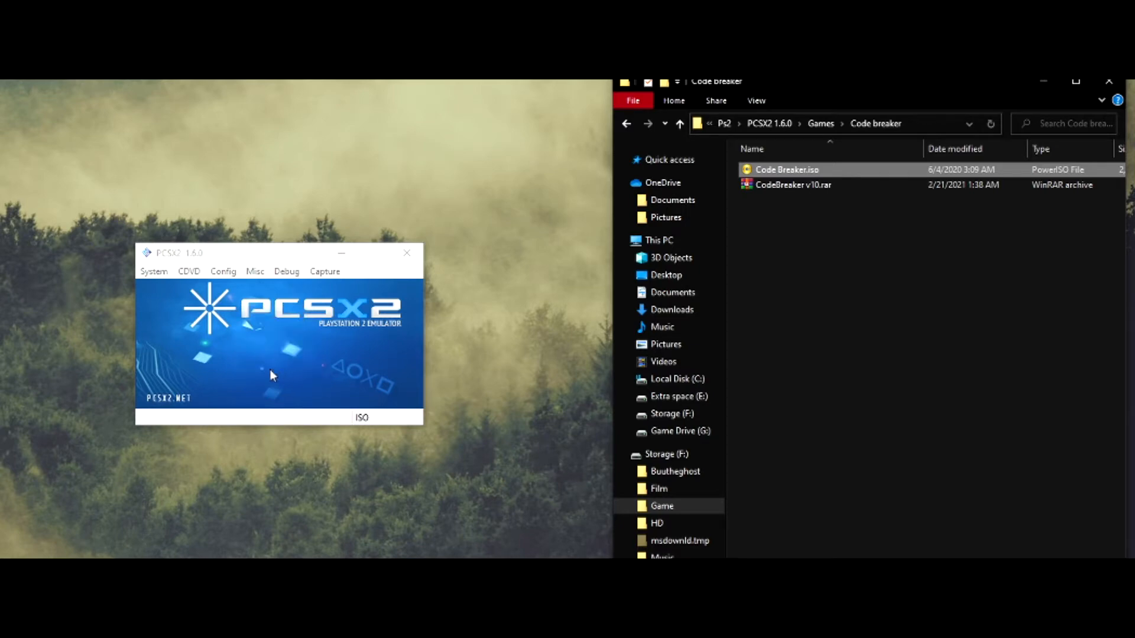
# - Open the System menu in the PCSX2 menu bar
pyautogui.click(154, 272)
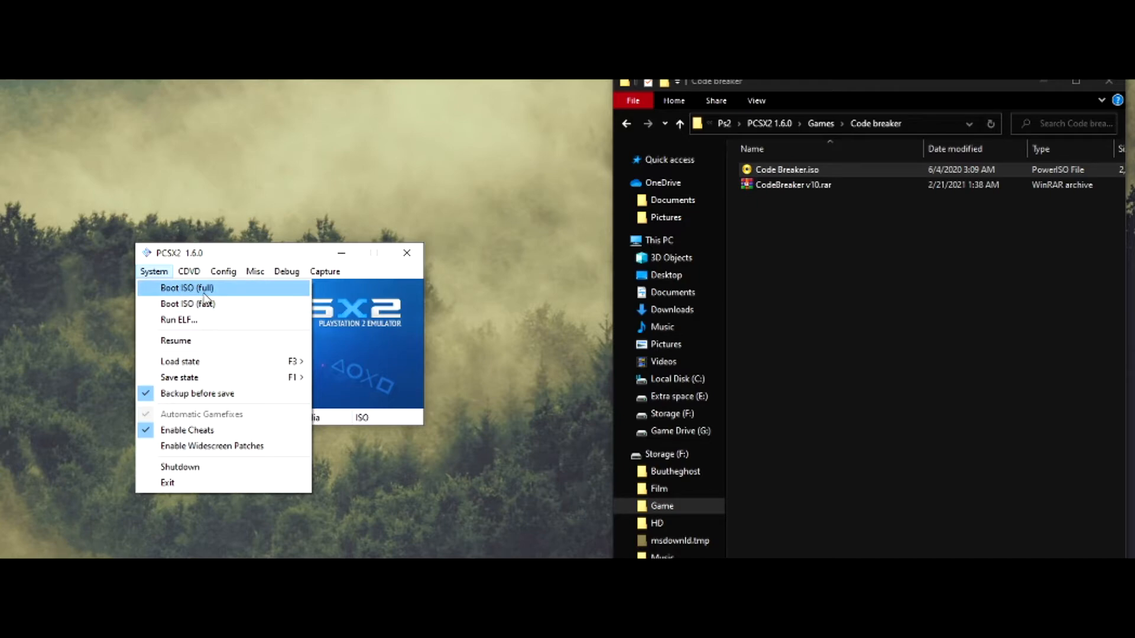
# - Boot the Code Breaker ISO (full, then fast), confirming the emulation reset each time
pyautogui.click(203, 293)
pyautogui.click(241, 373)
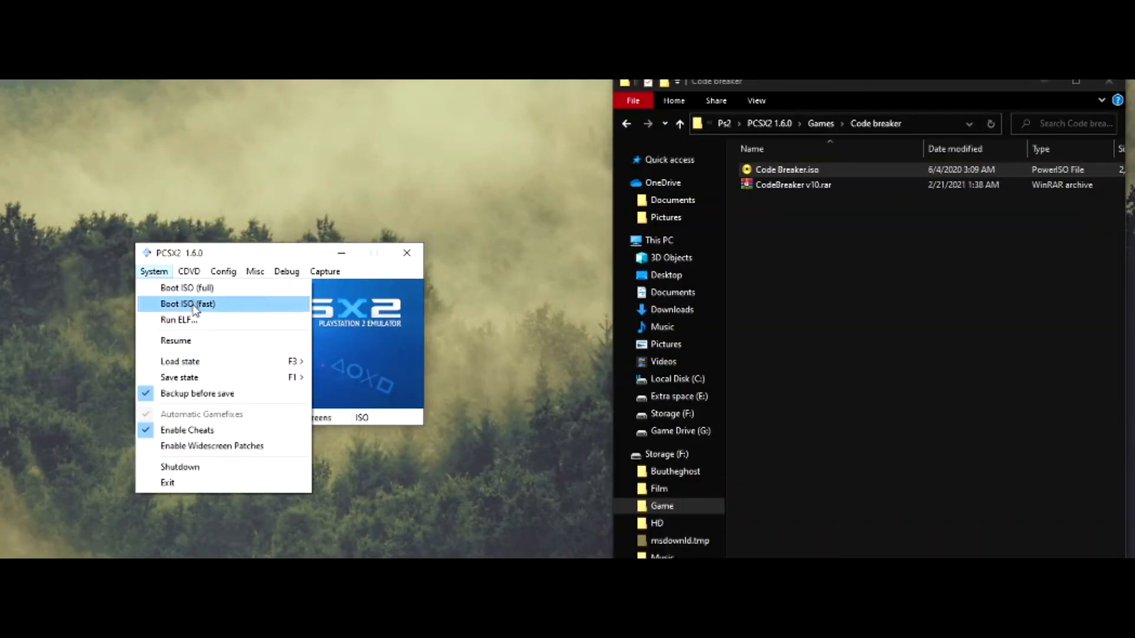
pyautogui.click(194, 305)
pyautogui.click(244, 373)
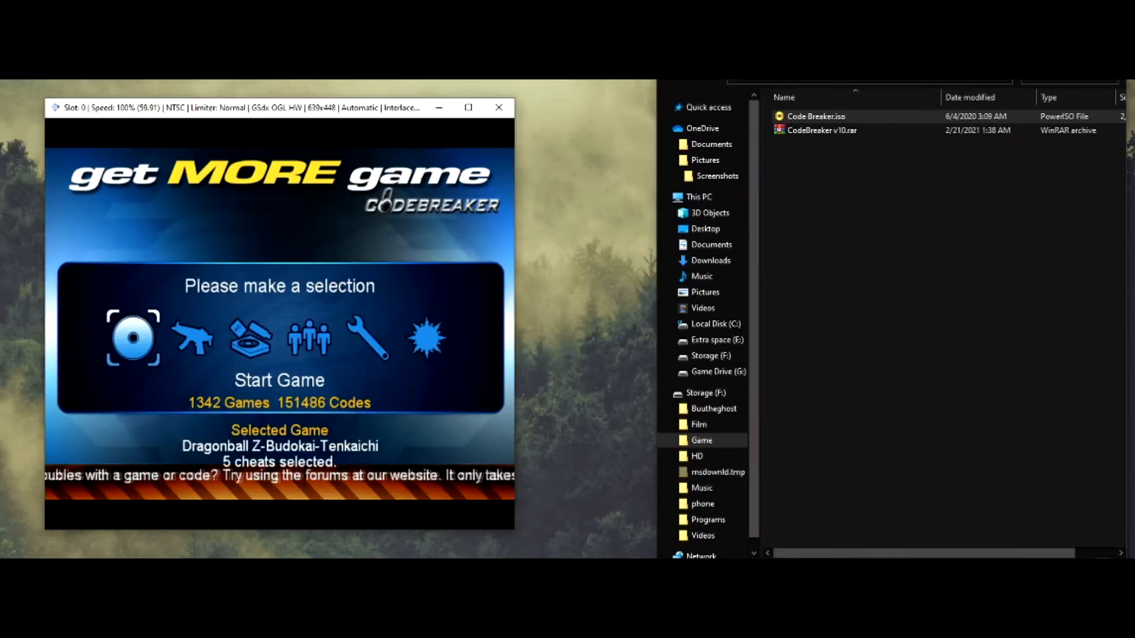
# - Choose Select Cheats in the Code Breaker main menu to bring up the Games List
pyautogui.press('Left')
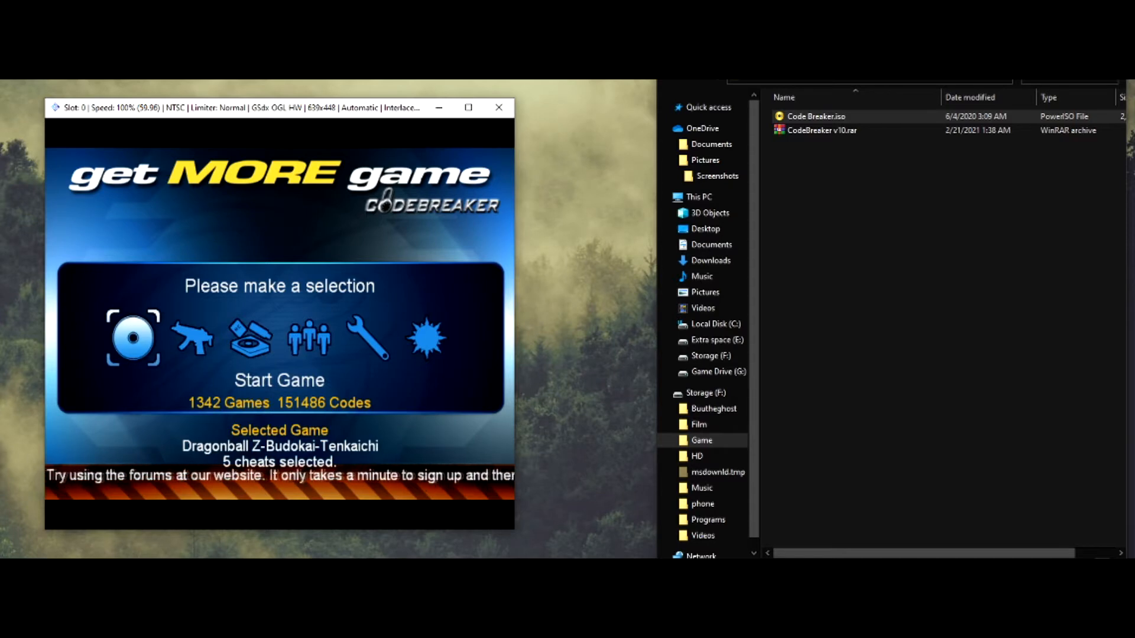
pyautogui.press('Right')
pyautogui.press('Right')
pyautogui.press('Right')
pyautogui.press('Left')
pyautogui.press('Left')
pyautogui.press('Left')
pyautogui.press('Left')
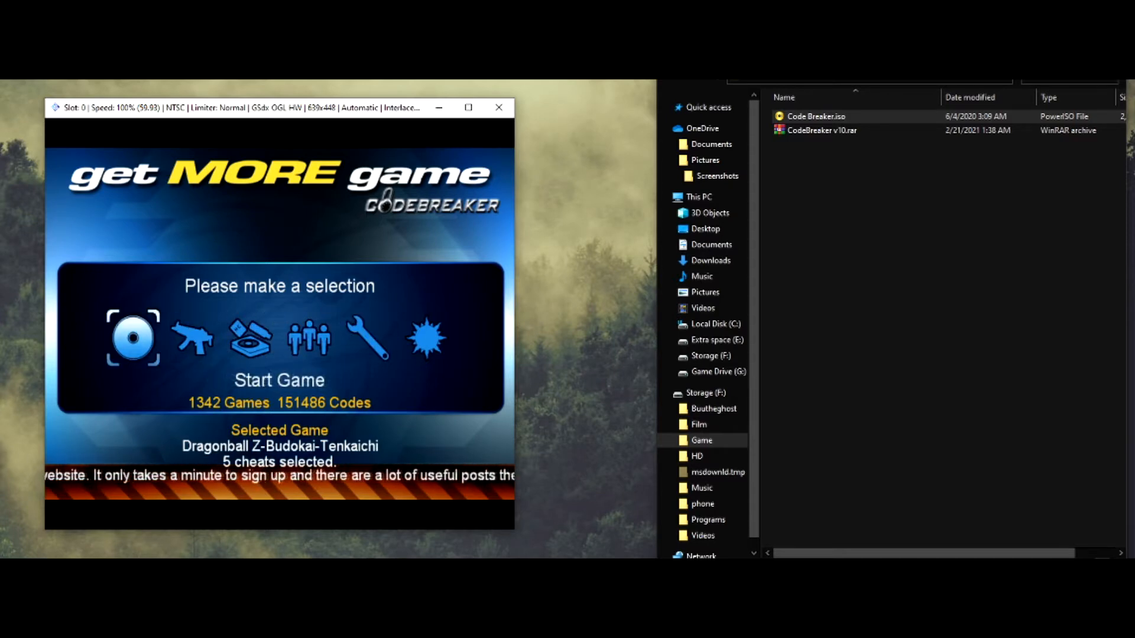
pyautogui.press('Right')
pyautogui.press('Right')
pyautogui.press('Right')
pyautogui.press('Right')
pyautogui.press('Right')
pyautogui.press('Left')
pyautogui.press('Left')
pyautogui.press('Left')
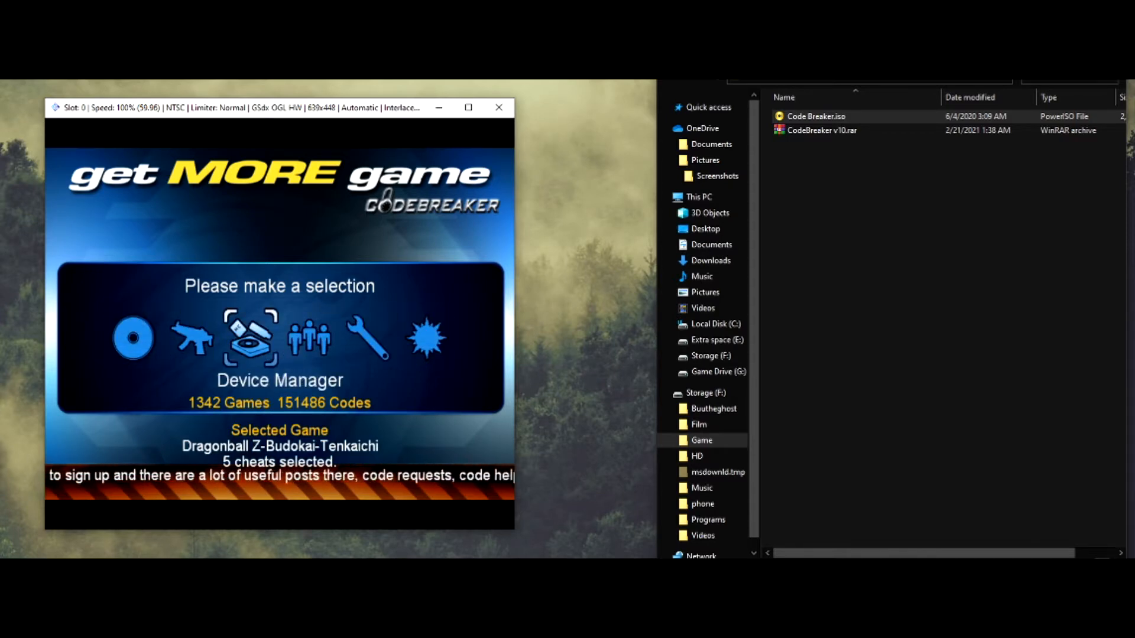
pyautogui.press('Left')
pyautogui.press('Left')
pyautogui.press('Right')
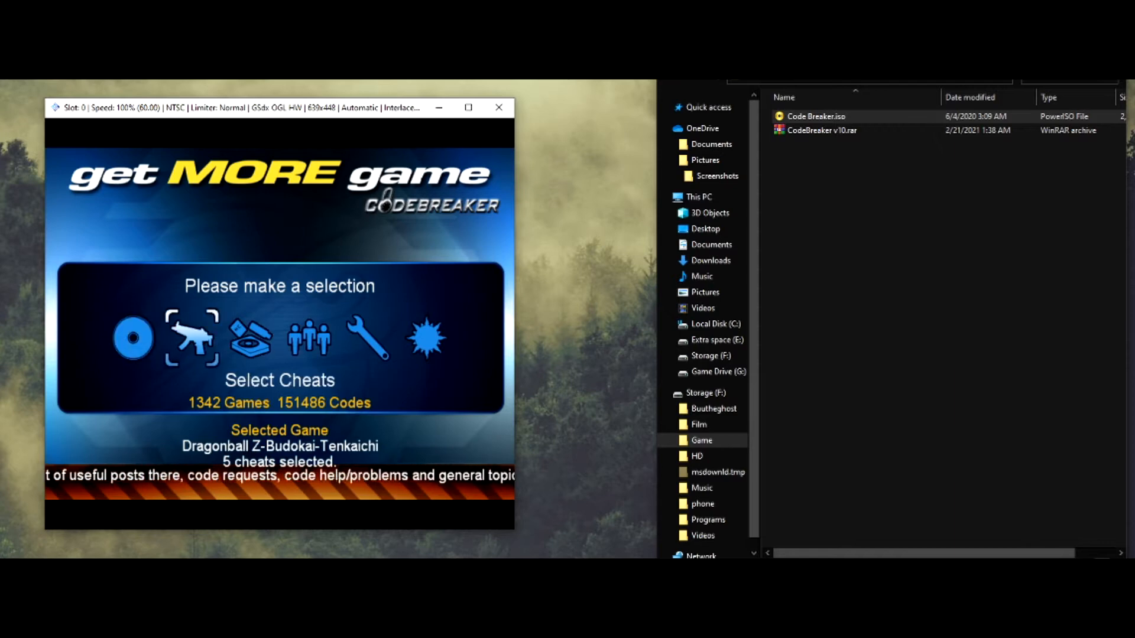
pyautogui.press('Left')
pyautogui.press('Right')
pyautogui.press('Left')
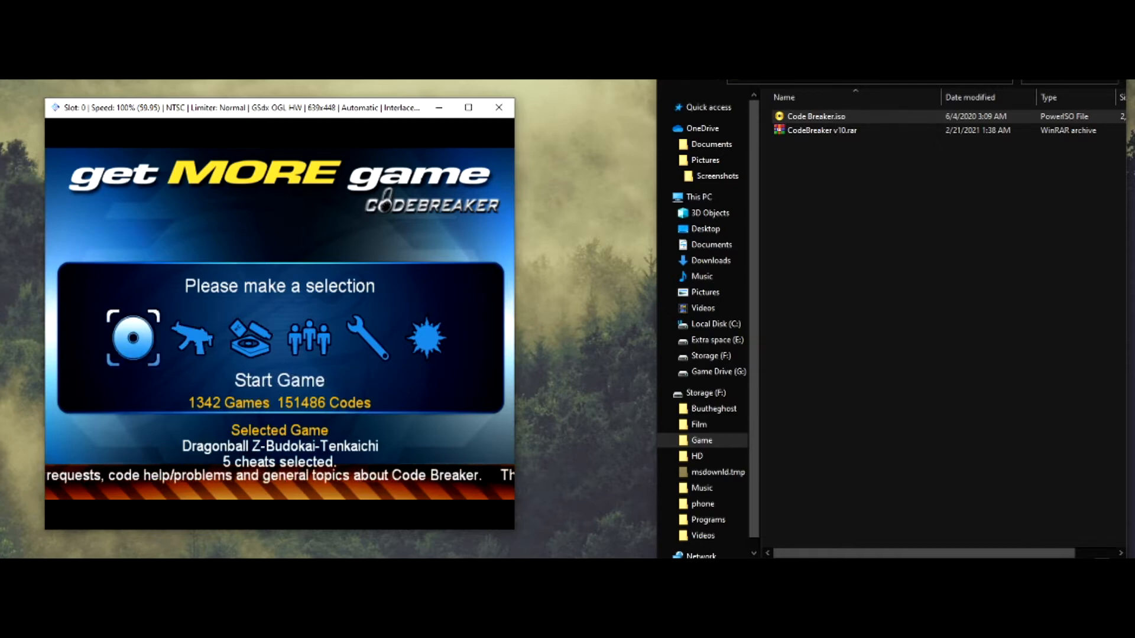
pyautogui.press('Right')
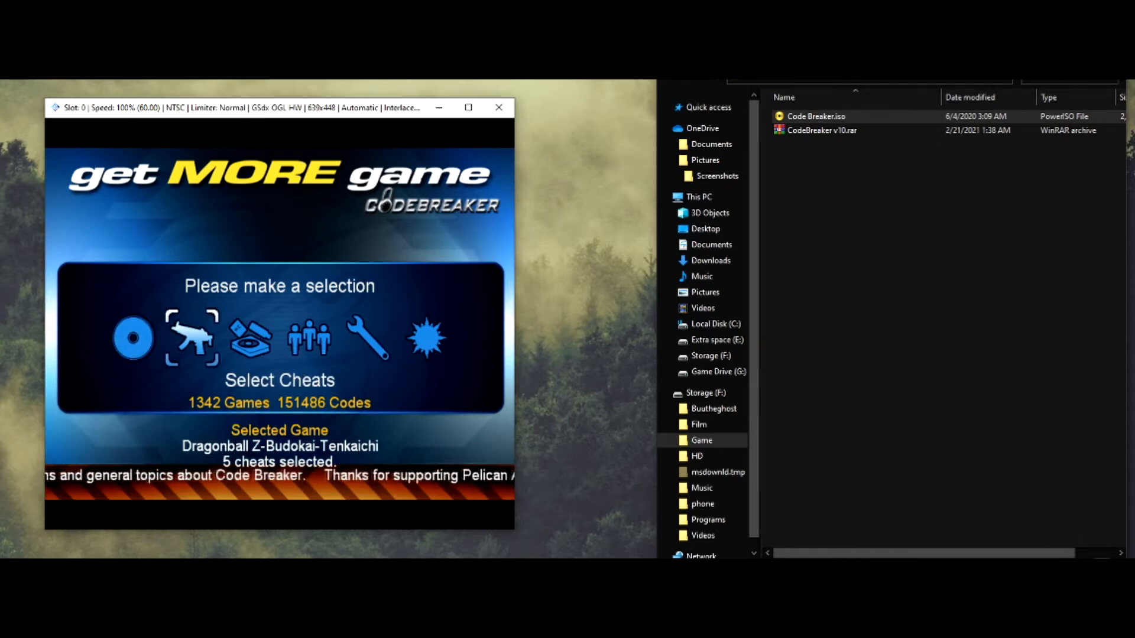
pyautogui.press('Return')
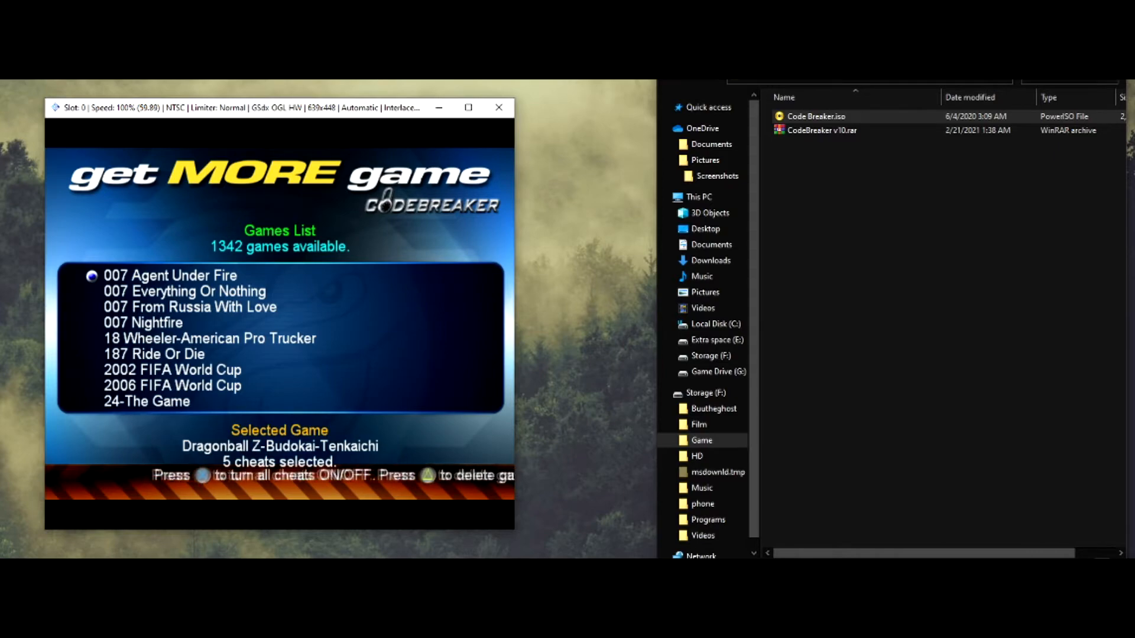
# - Scroll the Games List down to Dragonball Z-Budokai-Tenkaichi and open its cheat list
pyautogui.press('Down')
pyautogui.press('Down')
pyautogui.press('Down')
pyautogui.press('Down')
pyautogui.press('Down')
pyautogui.press('Down')
pyautogui.press('Down')
pyautogui.press('Down')
pyautogui.press('Down')
pyautogui.press('Down')
pyautogui.press('Down')
pyautogui.press('Down')
pyautogui.press('Down')
pyautogui.press('Down')
pyautogui.press('Down')
pyautogui.press('Down')
pyautogui.press('Down')
pyautogui.press('Down')
pyautogui.press('Down')
pyautogui.press('Down')
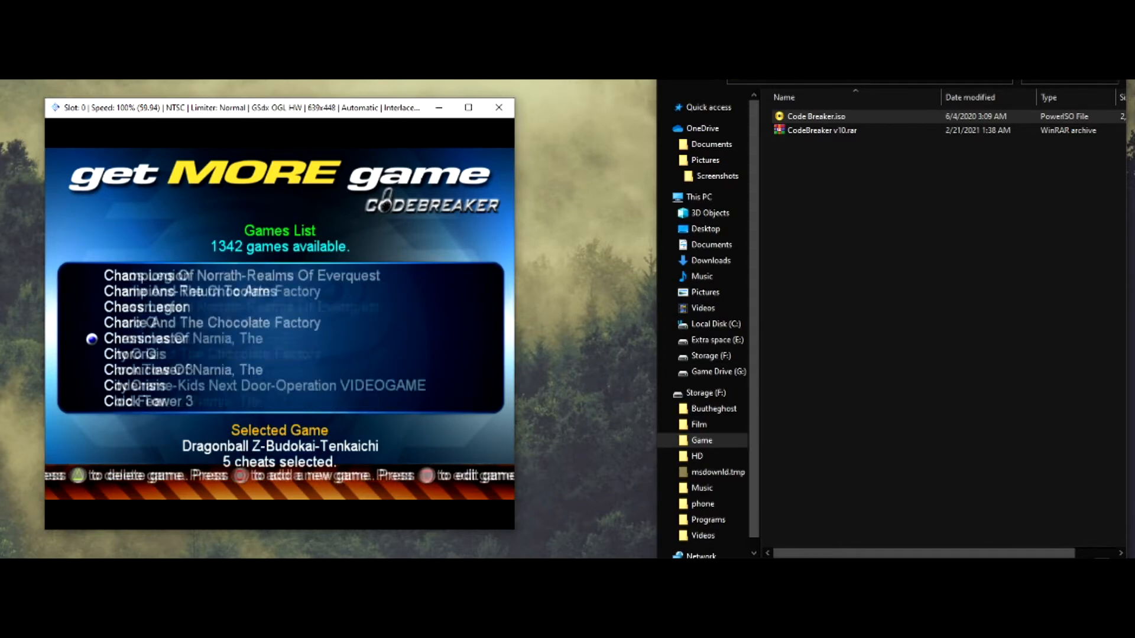
pyautogui.press('Down')
pyautogui.press('Down')
pyautogui.press('Down')
pyautogui.press('Down')
pyautogui.press('Down')
pyautogui.press('Down')
pyautogui.press('Down')
pyautogui.press('Down')
pyautogui.press('Down')
pyautogui.press('Down')
pyautogui.press('Down')
pyautogui.press('Down')
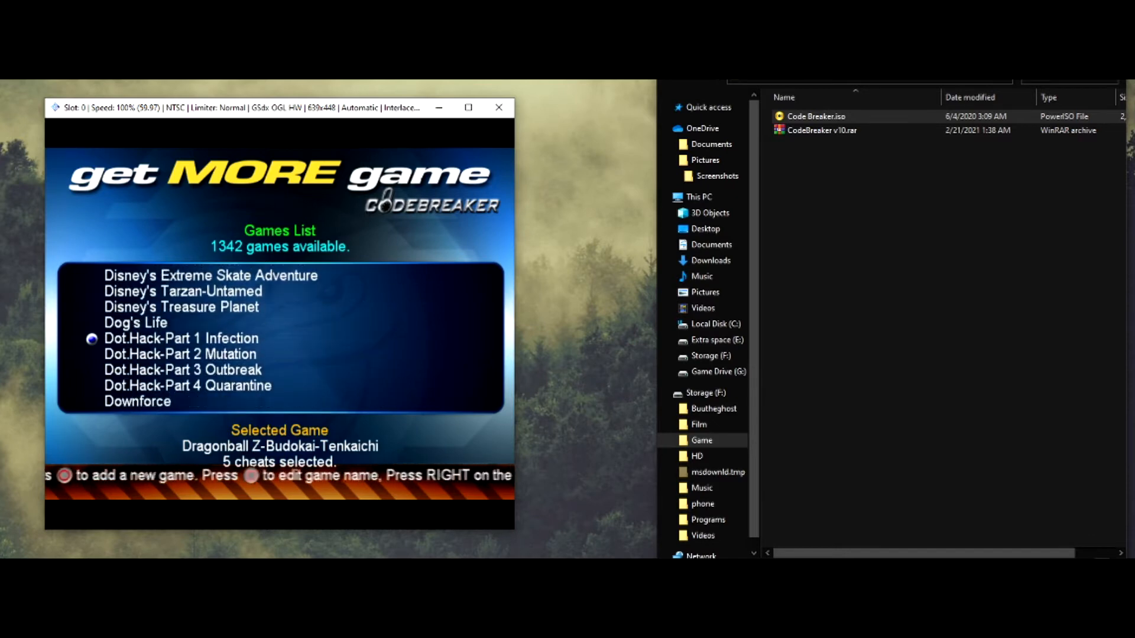
pyautogui.press('Down')
pyautogui.press('Down')
pyautogui.press('Down')
pyautogui.press('Down')
pyautogui.press('Down')
pyautogui.press('Down')
pyautogui.press('Down')
pyautogui.press('Down')
pyautogui.press('Down')
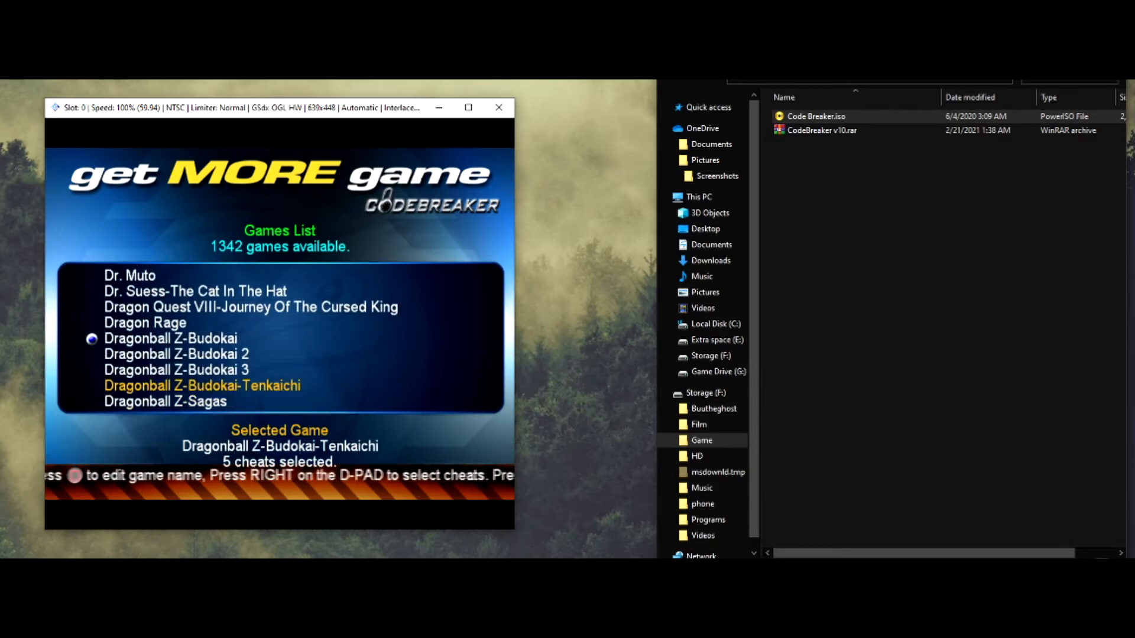
pyautogui.press('Down')
pyautogui.press('Down')
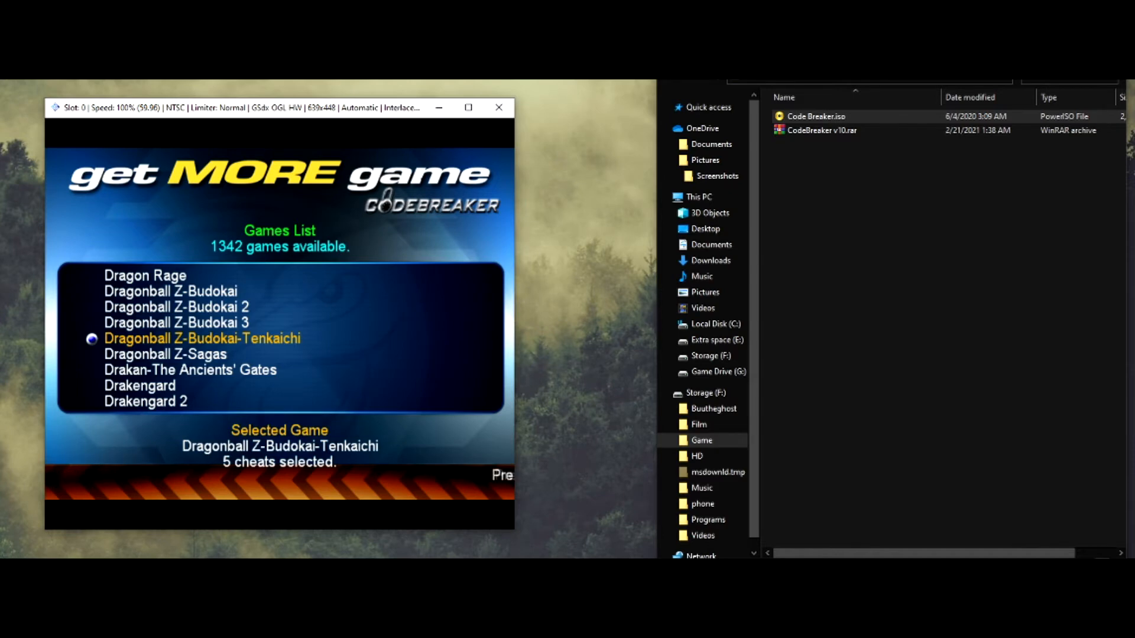
pyautogui.press('Return')
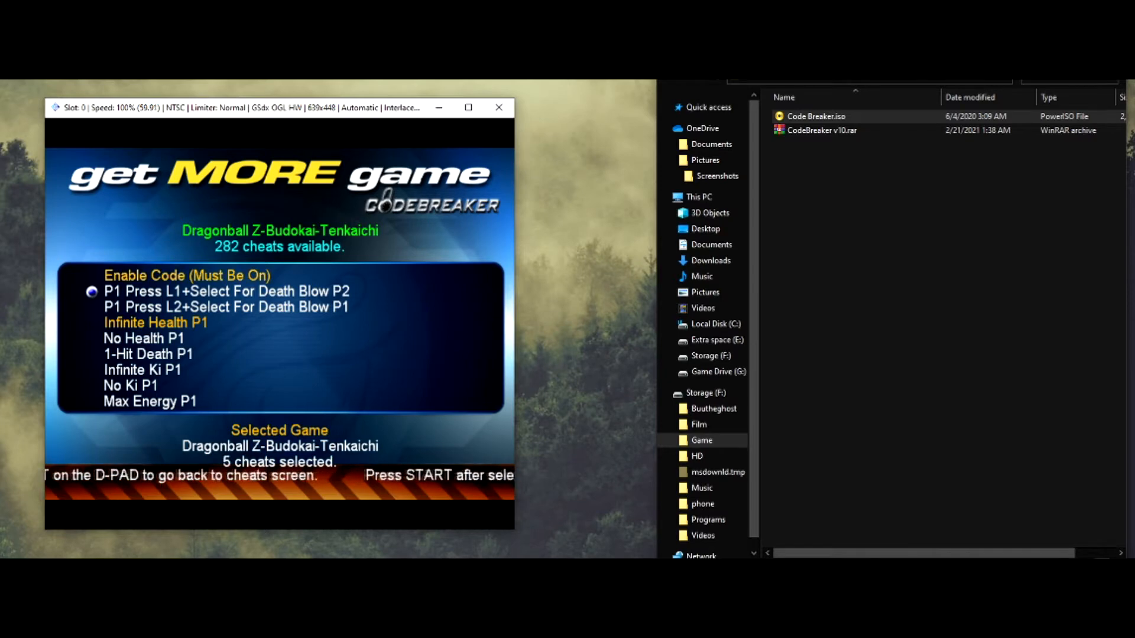
# - Browse down through the Budokai Tenkaichi cheat entries, then return to the CodeBreaker main menu
pyautogui.press('Down')
pyautogui.press('Down')
pyautogui.press('Down')
pyautogui.press('Down')
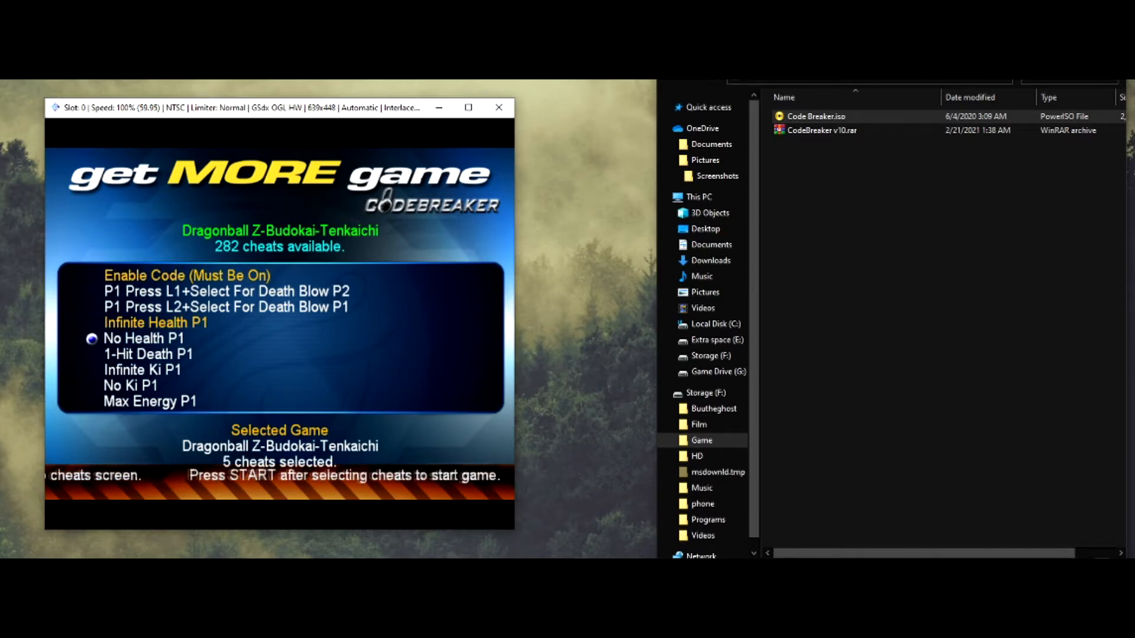
pyautogui.press('Down')
pyautogui.press('Down')
pyautogui.press('Down')
pyautogui.press('Down')
pyautogui.press('Down')
pyautogui.press('Down')
pyautogui.press('Down')
pyautogui.press('Down')
pyautogui.press('Down')
pyautogui.press('Down')
pyautogui.press('Down')
pyautogui.press('Down')
pyautogui.press('Down')
pyautogui.press('Down')
pyautogui.press('Down')
pyautogui.press('Down')
pyautogui.press('Down')
pyautogui.press('Down')
pyautogui.press('Down')
pyautogui.press('Down')
pyautogui.press('Down')
pyautogui.press('Down')
pyautogui.press('Down')
pyautogui.press('Down')
pyautogui.press('Down')
pyautogui.press('Down')
pyautogui.press('Down')
pyautogui.press('Down')
pyautogui.press('Down')
pyautogui.press('Down')
pyautogui.press('Down')
pyautogui.press('Down')
pyautogui.press('Down')
pyautogui.press('Down')
pyautogui.press('Down')
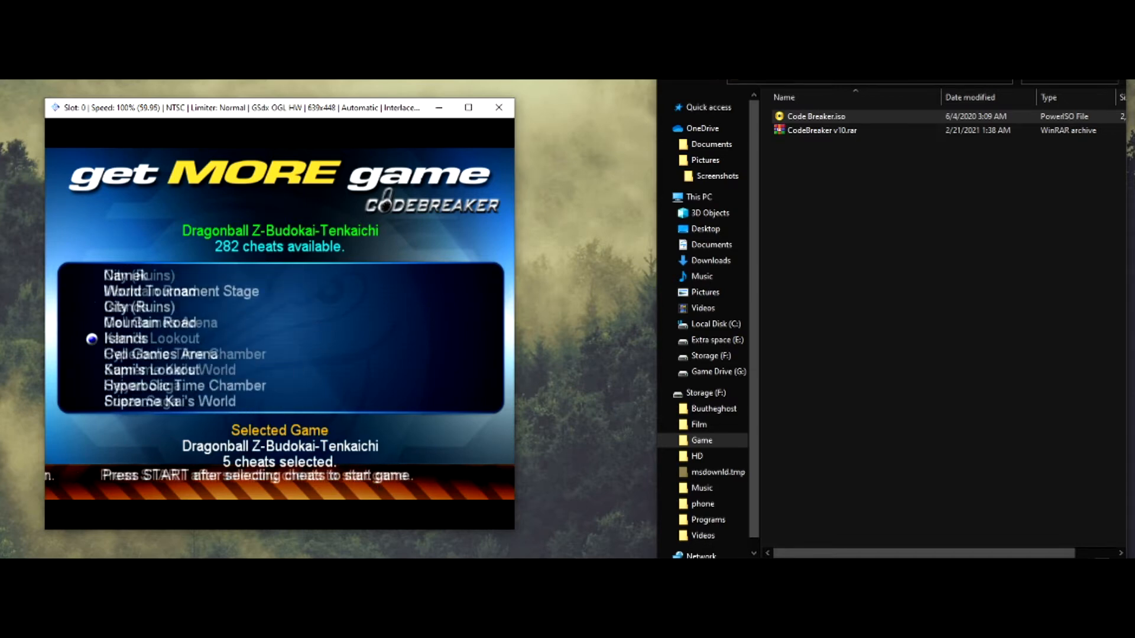
pyautogui.press('Down')
pyautogui.press('Down')
pyautogui.press('Down')
pyautogui.press('Down')
pyautogui.press('Down')
pyautogui.press('Down')
pyautogui.press('Down')
pyautogui.press('Down')
pyautogui.press('Down')
pyautogui.press('Down')
pyautogui.press('Down')
pyautogui.press('Down')
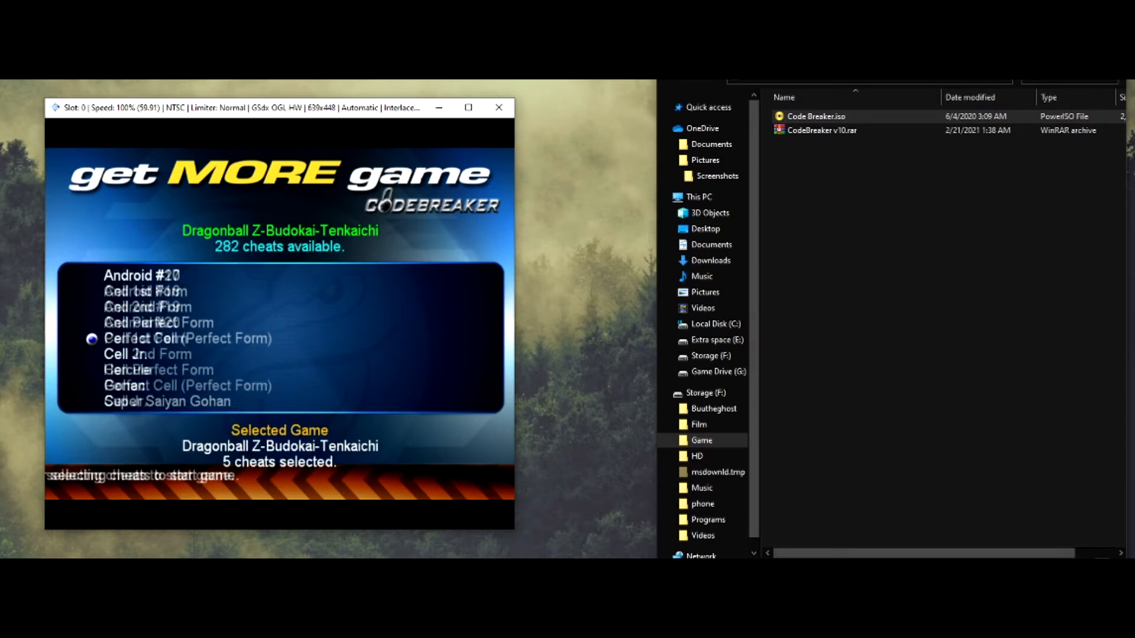
pyautogui.press('Down')
pyautogui.press('Down')
pyautogui.press('Down')
pyautogui.press('Down')
pyautogui.press('Down')
pyautogui.press('Down')
pyautogui.press('Down')
pyautogui.press('Down')
pyautogui.press('Down')
pyautogui.press('Down')
pyautogui.press('Down')
pyautogui.press('Down')
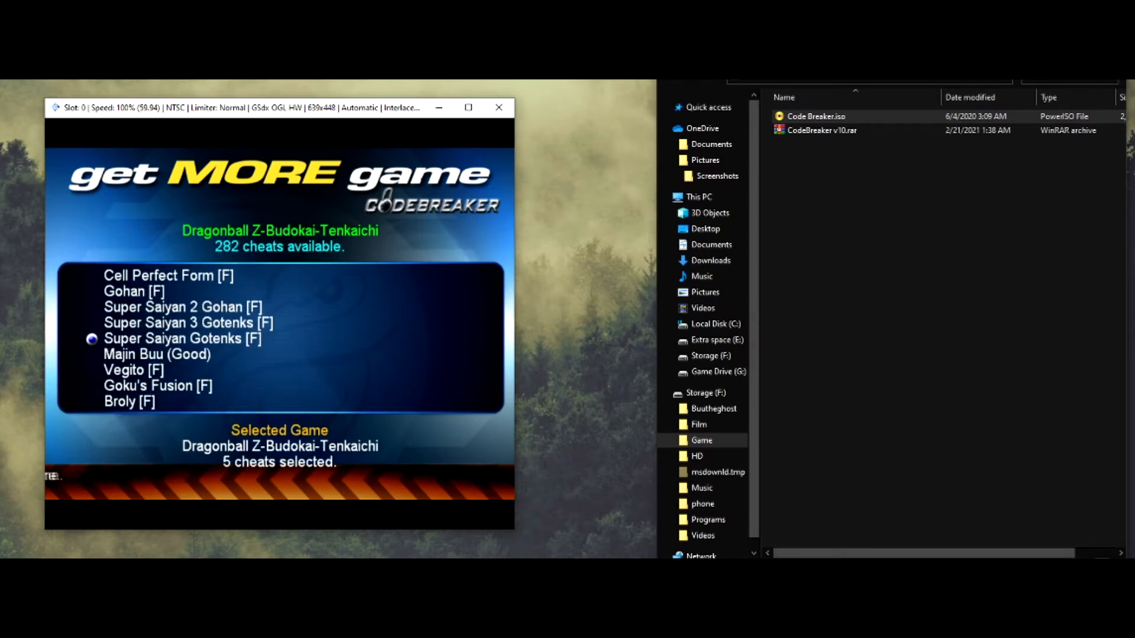
pyautogui.press('Down')
pyautogui.press('Down')
pyautogui.press('Down')
pyautogui.press('Down')
pyautogui.press('Down')
pyautogui.press('Down')
pyautogui.press('Down')
pyautogui.press('Down')
pyautogui.press('Down')
pyautogui.press('Down')
pyautogui.press('Down')
pyautogui.press('Down')
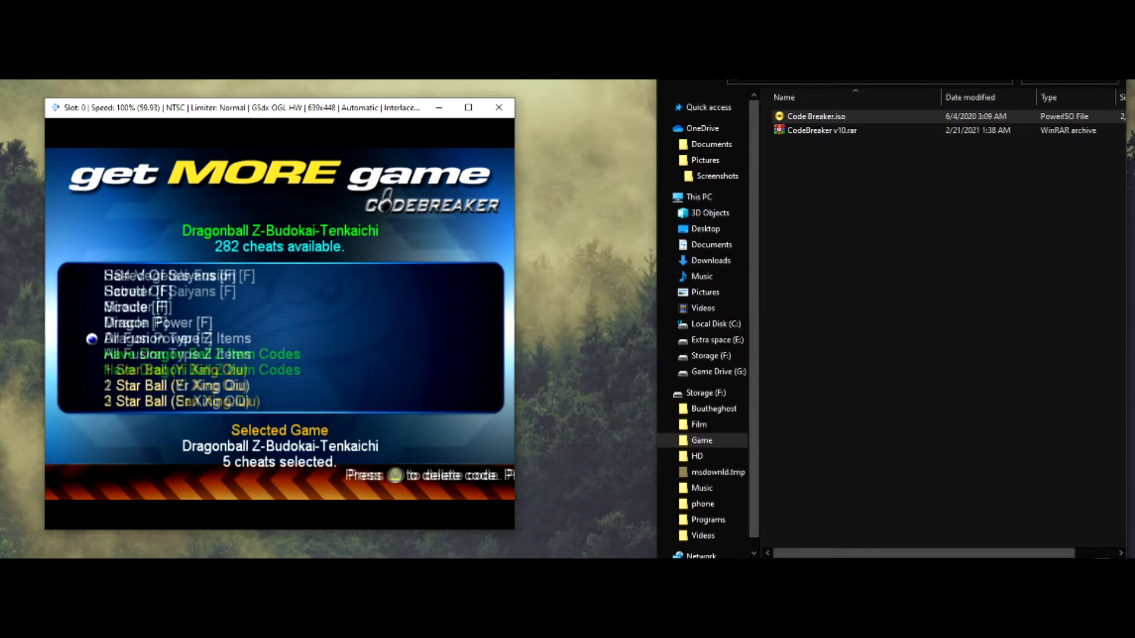
pyautogui.press('Down')
pyautogui.press('Down')
pyautogui.press('Down')
pyautogui.press('Down')
pyautogui.press('Down')
pyautogui.press('Down')
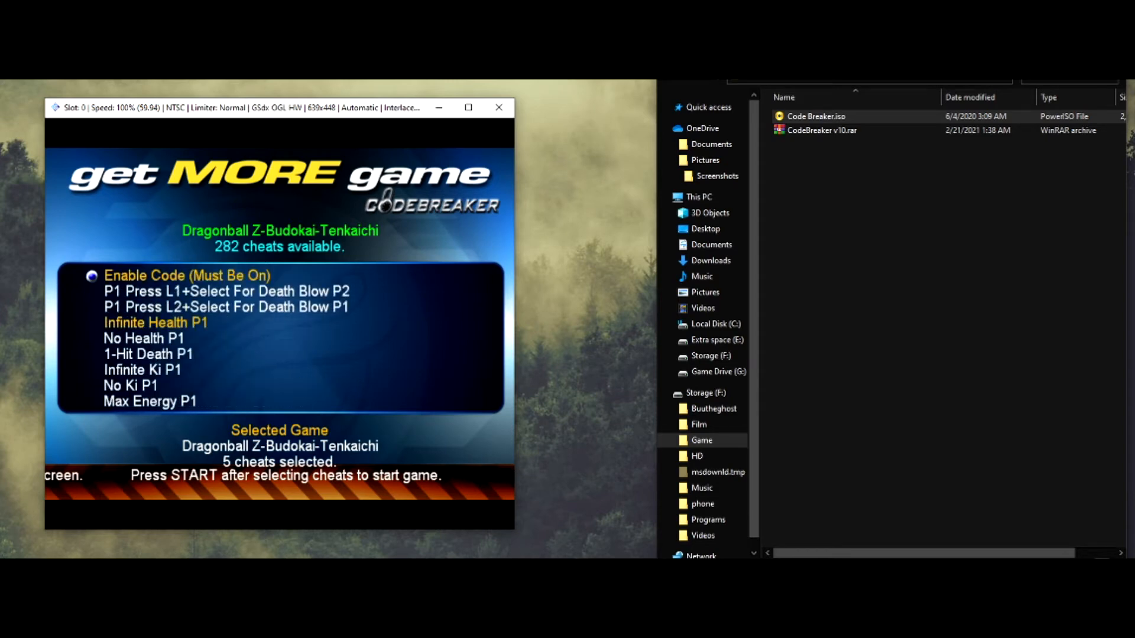
pyautogui.press('Escape')
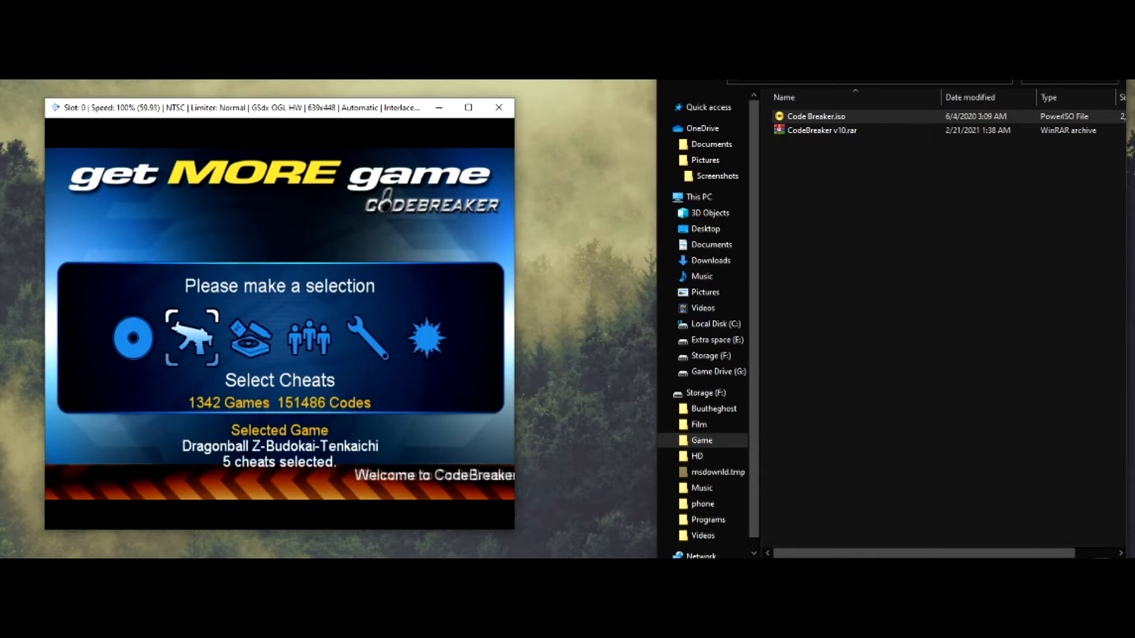
# - Choose Start Game in CodeBreaker so the 'Please Insert Game' prompt appears
pyautogui.press('Left')
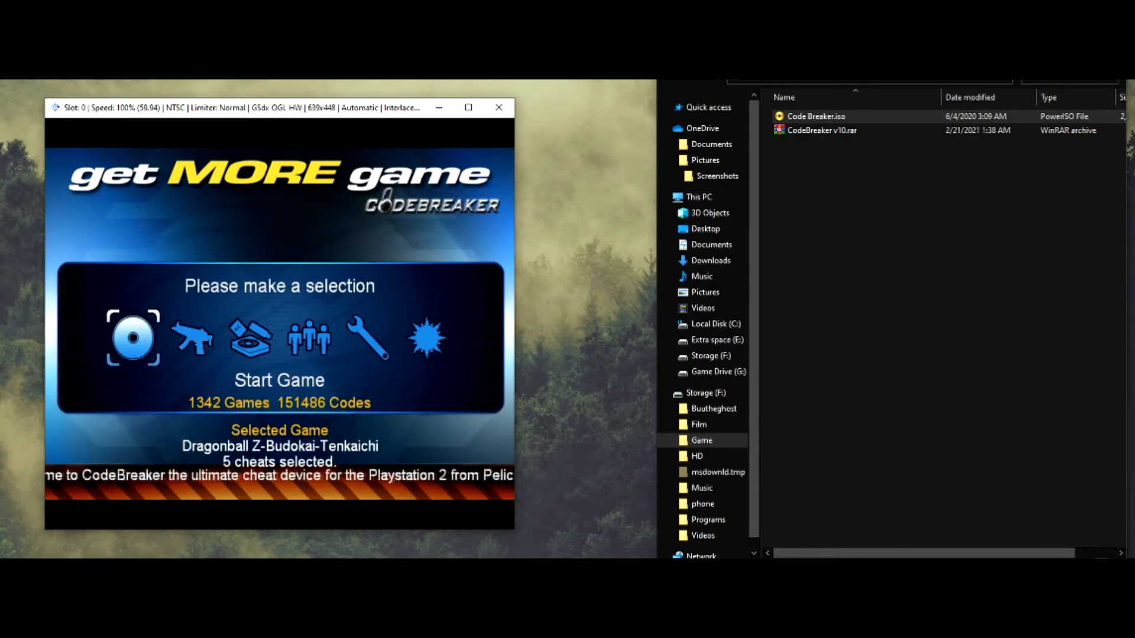
pyautogui.press('Return')
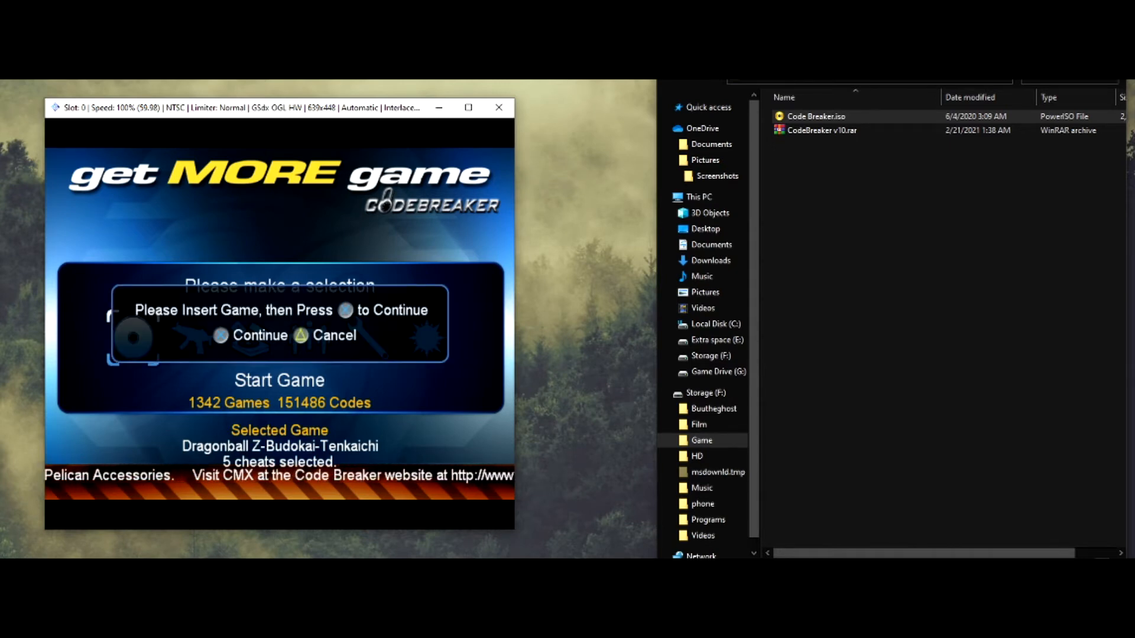
# - Go up a folder, enter Budokai Tenkaichi (USA) and drag its ISO onto PCSX2
pyautogui.hotkey('alt', 'Up')
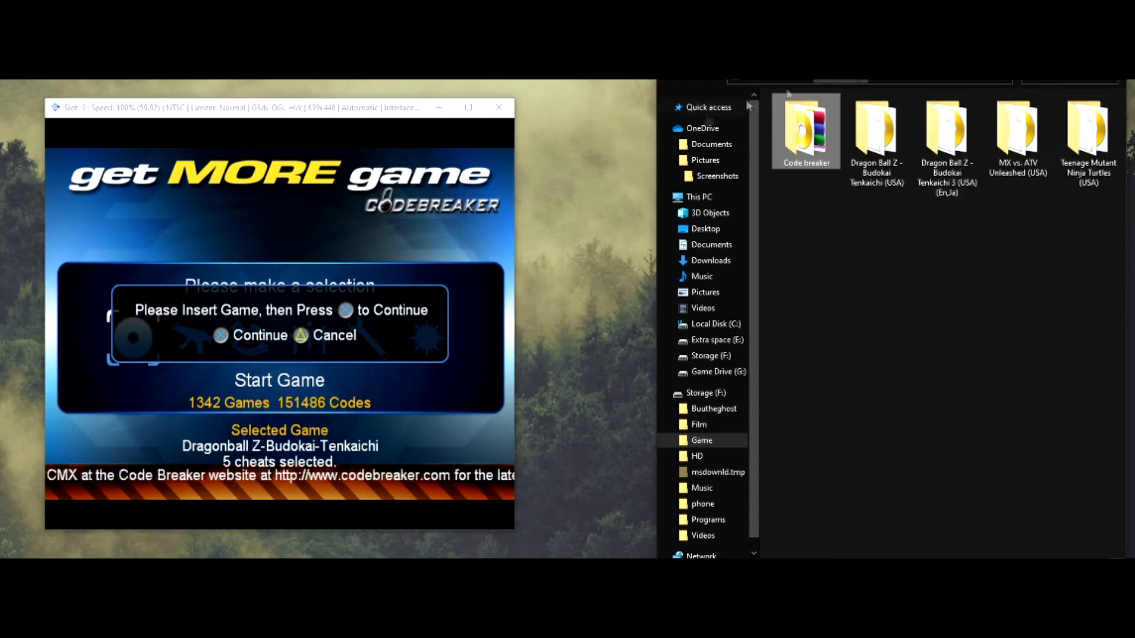
pyautogui.moveTo(269, 107); pyautogui.dragTo(63, 91)
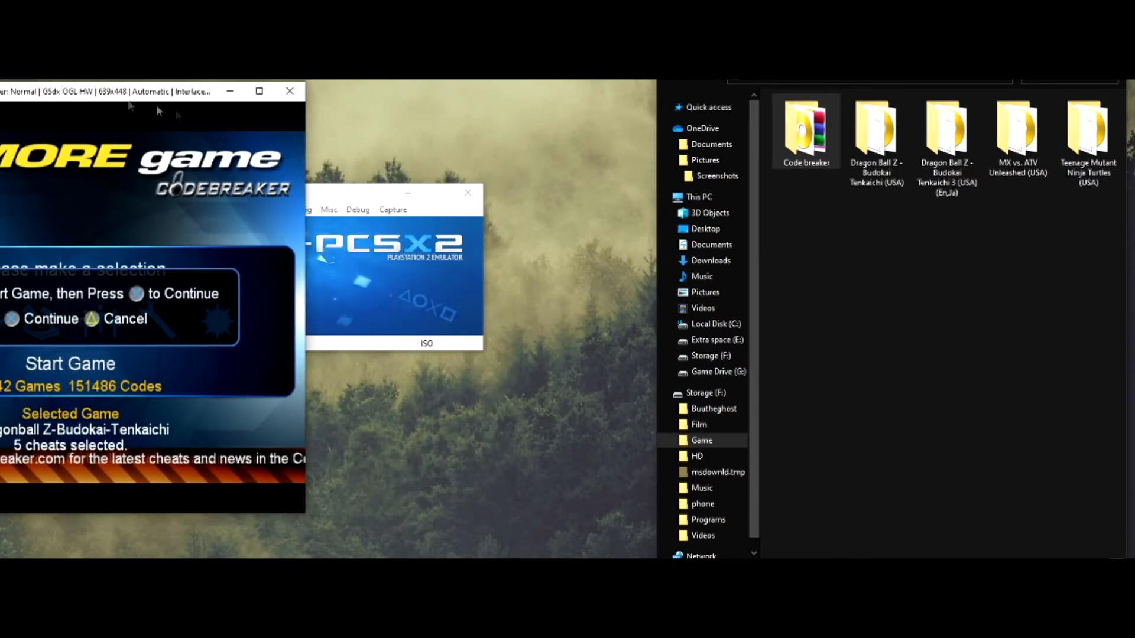
pyautogui.moveTo(345, 193)
pyautogui.mouseDown()
pyautogui.moveTo(489, 172)
pyautogui.moveTo(441, 183)
pyautogui.mouseUp()
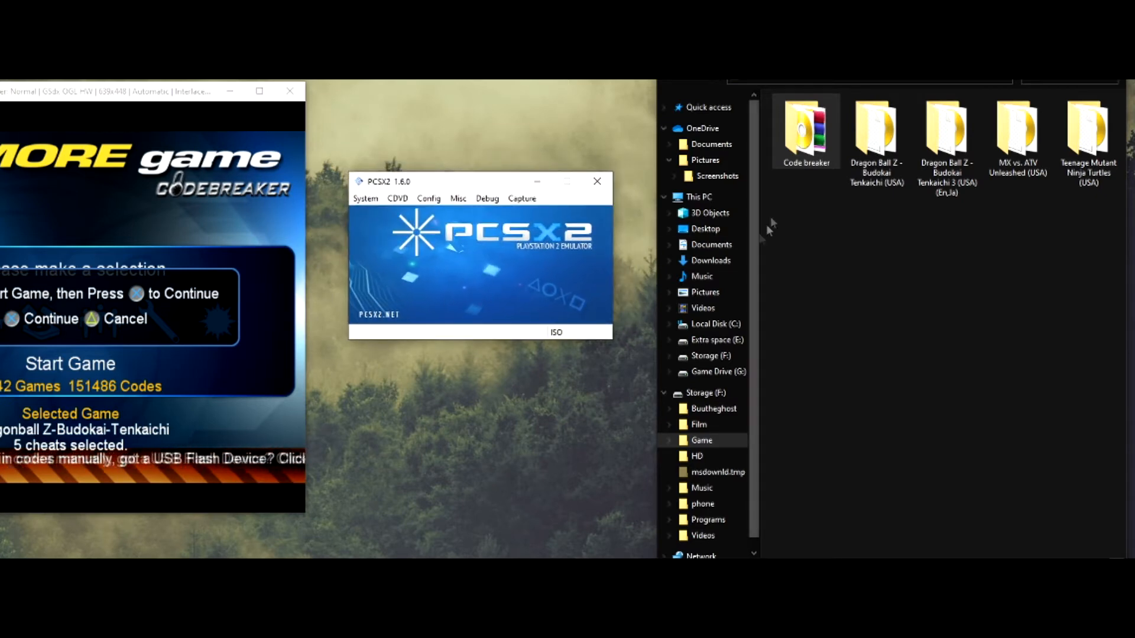
pyautogui.doubleClick(876, 142)
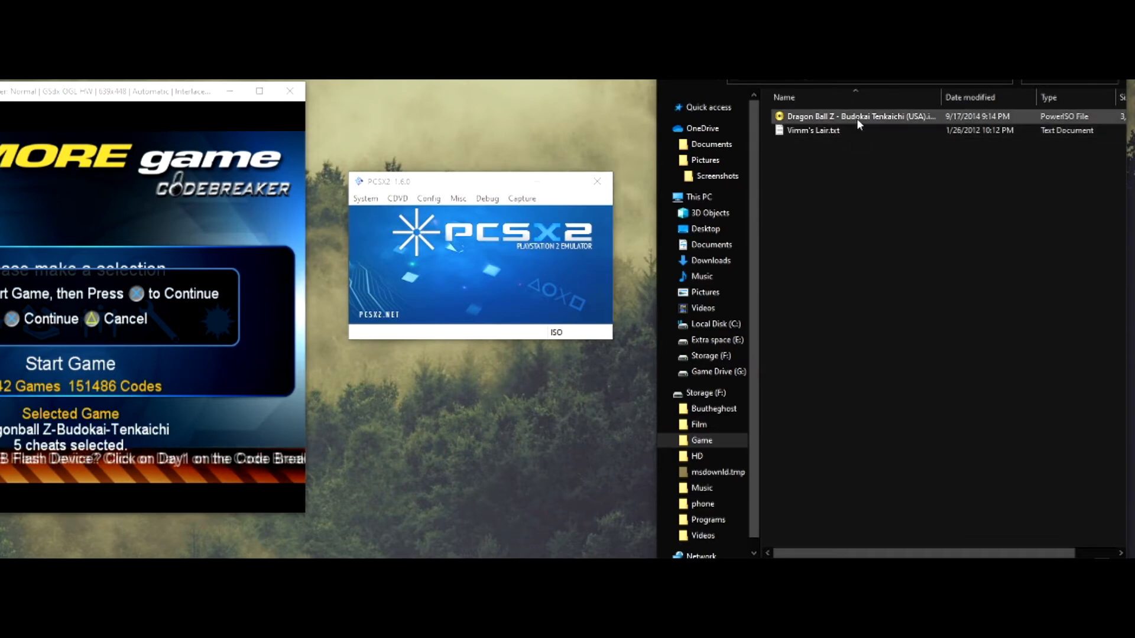
pyautogui.moveTo(851, 120)
pyautogui.mouseDown()
pyautogui.moveTo(561, 178)
pyautogui.moveTo(496, 249)
pyautogui.mouseUp()
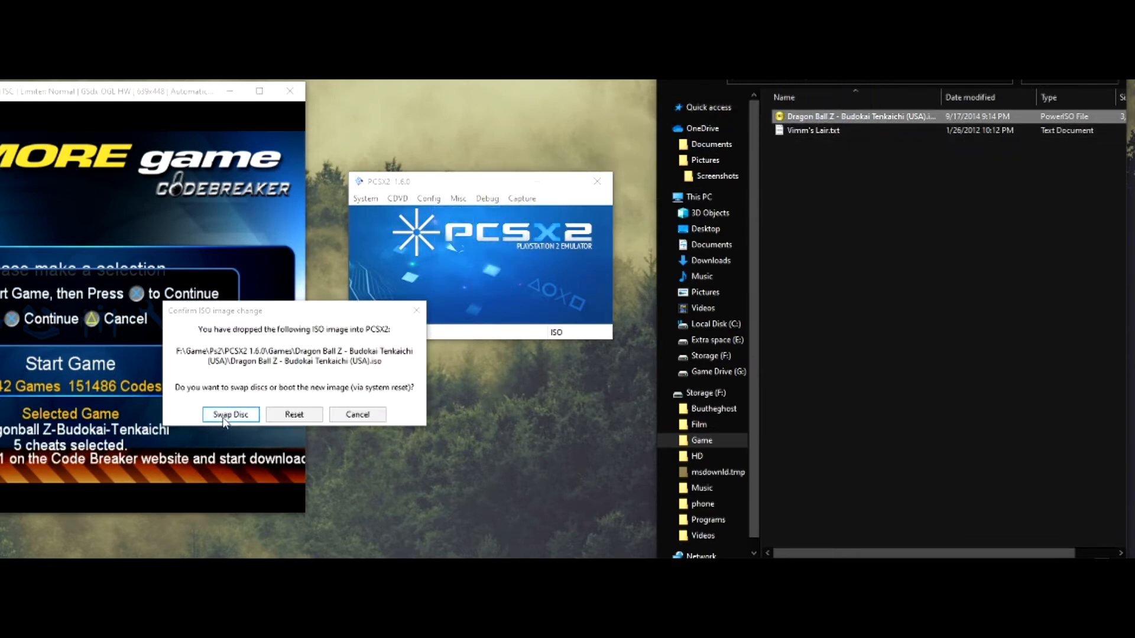
# - Swap the disc without resetting and press X so CodeBreaker starts the game
pyautogui.click(230, 415)
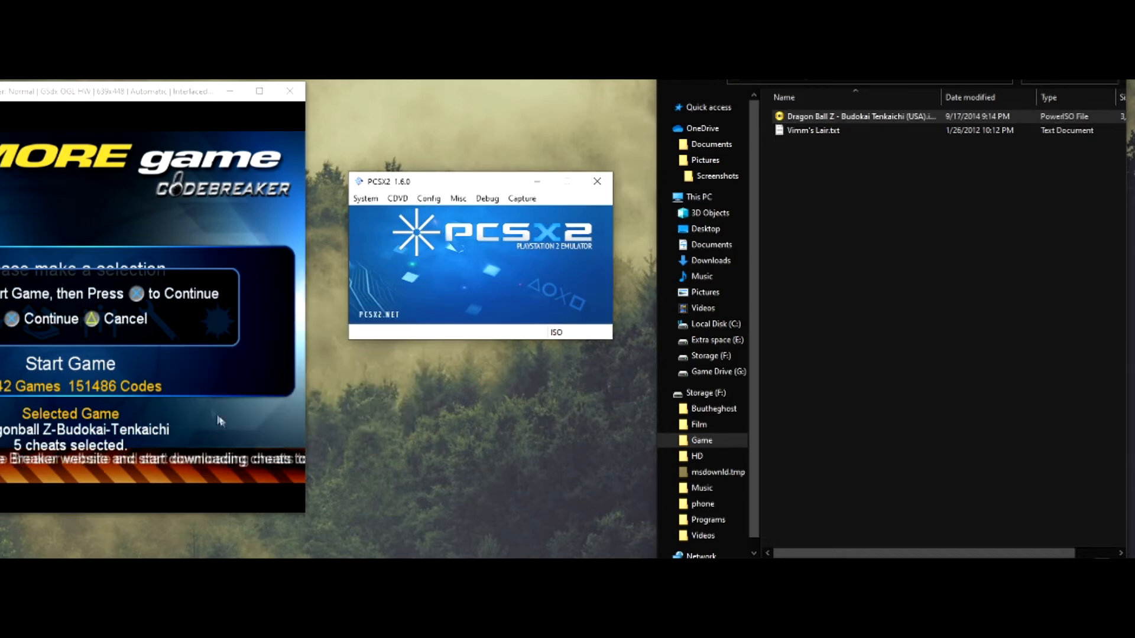
pyautogui.click(102, 93)
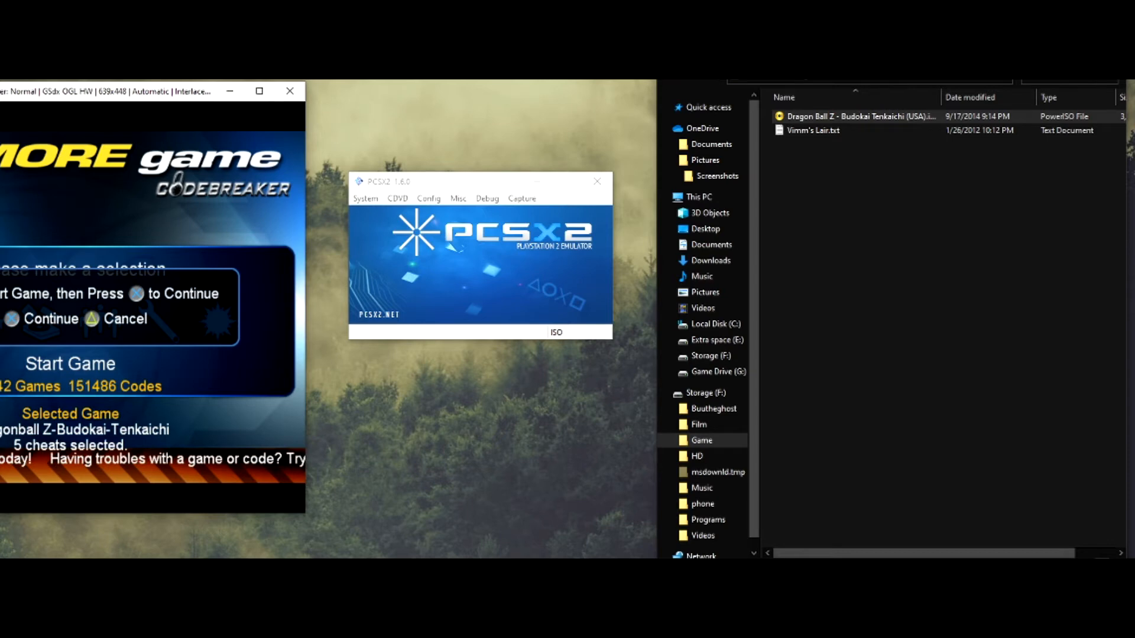
pyautogui.press('x')
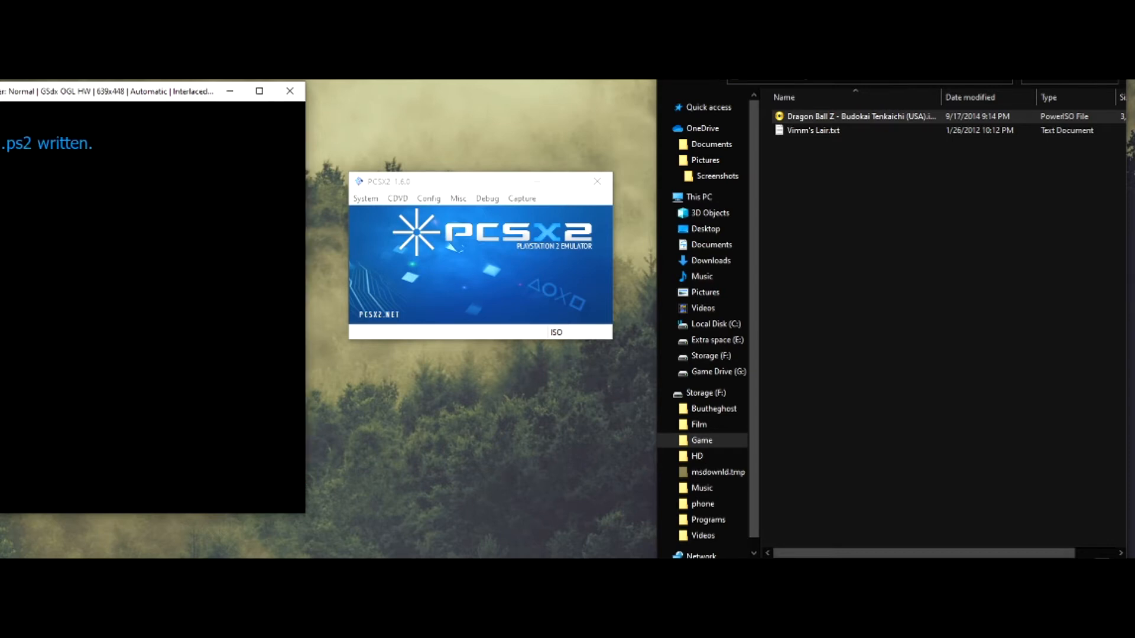
# - Move the game window back onscreen and the PCSX2 main window to the right side
pyautogui.moveTo(150, 92); pyautogui.dragTo(352, 108)
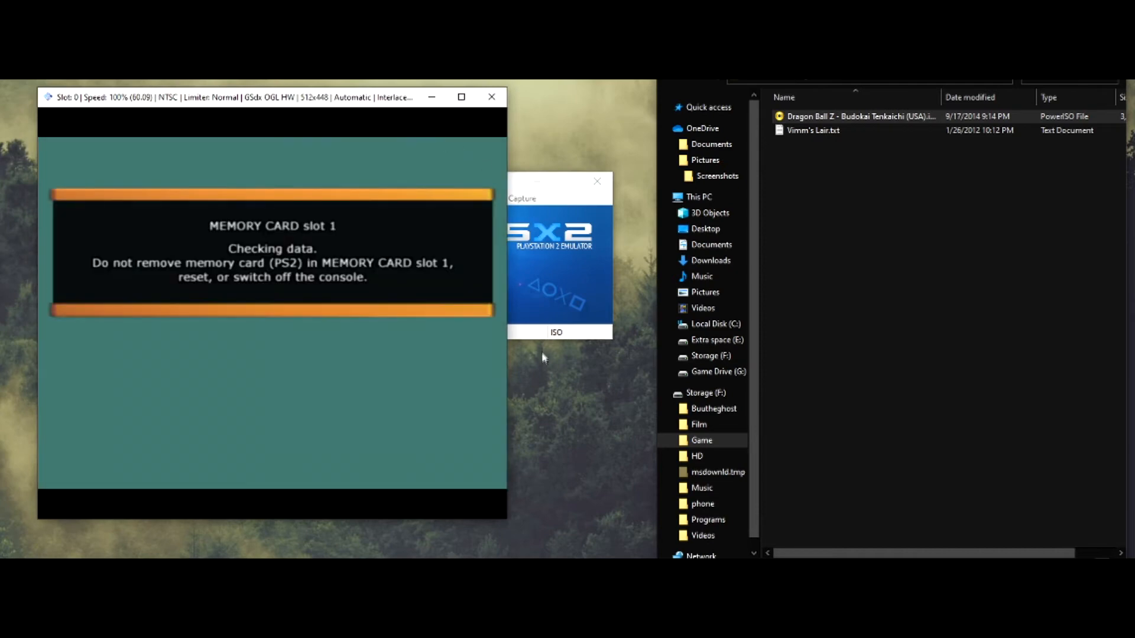
pyautogui.moveTo(453, 186)
pyautogui.mouseDown()
pyautogui.moveTo(899, 284)
pyautogui.moveTo(910, 275)
pyautogui.mouseUp()
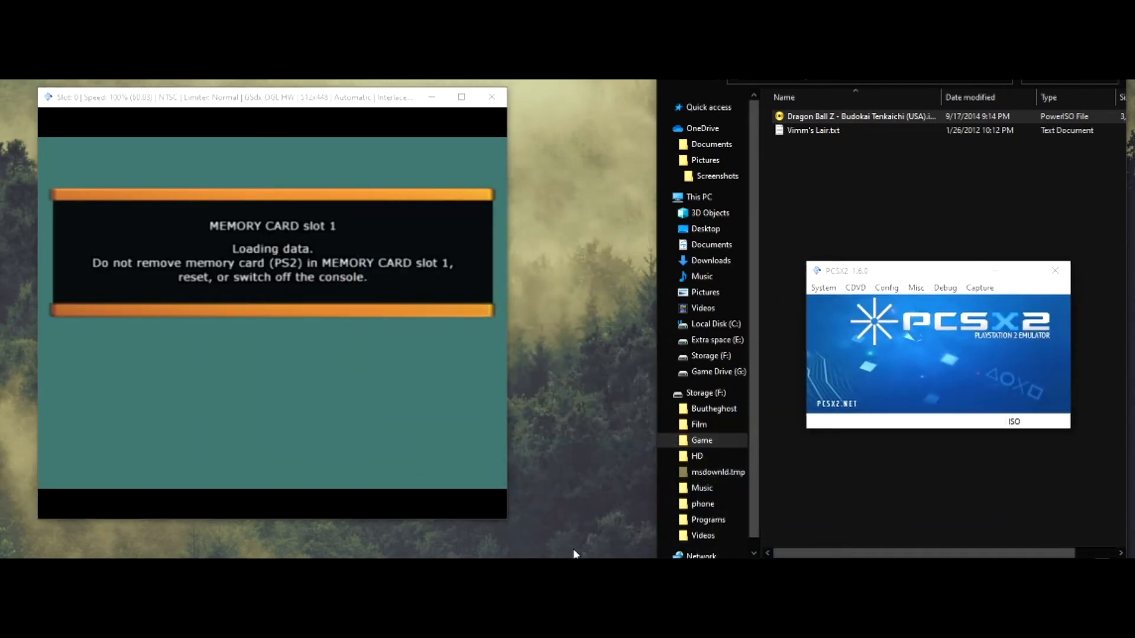